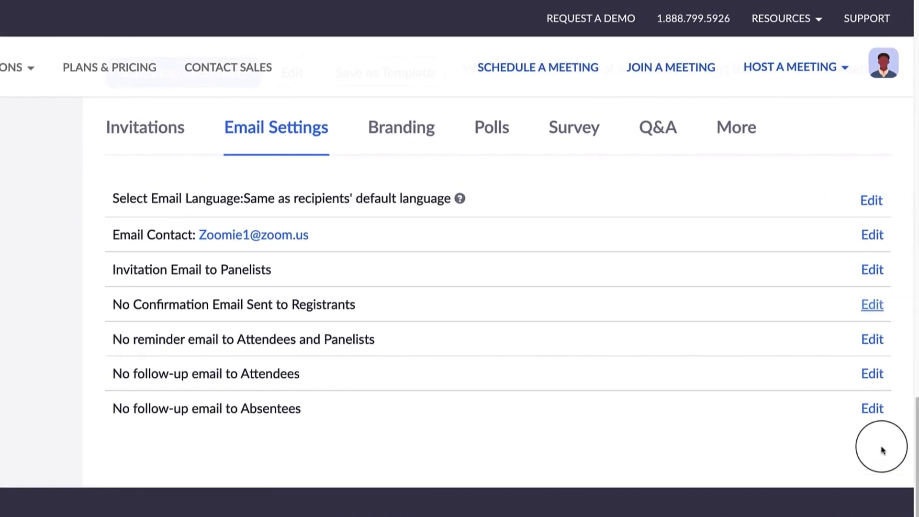
Review the email language, contact email and panelist invitation settings, leaving them unchanged
left_click(872, 202)
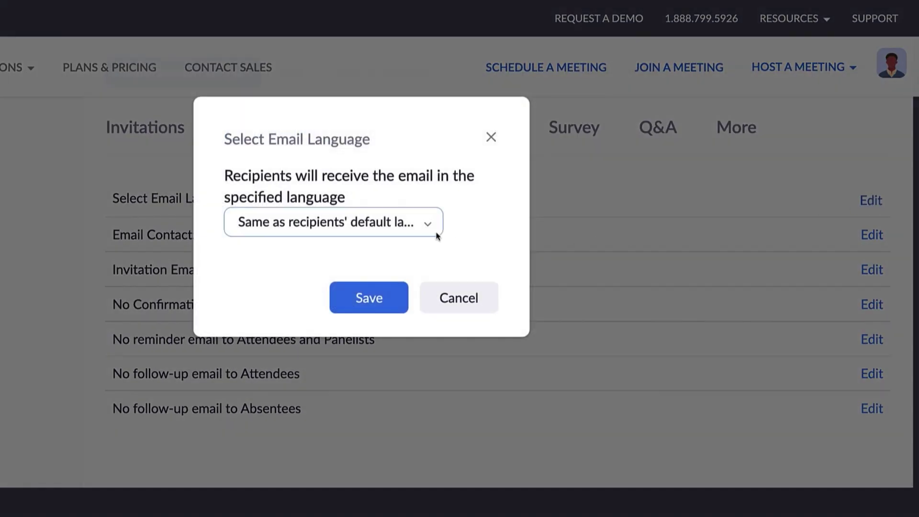
left_click(430, 226)
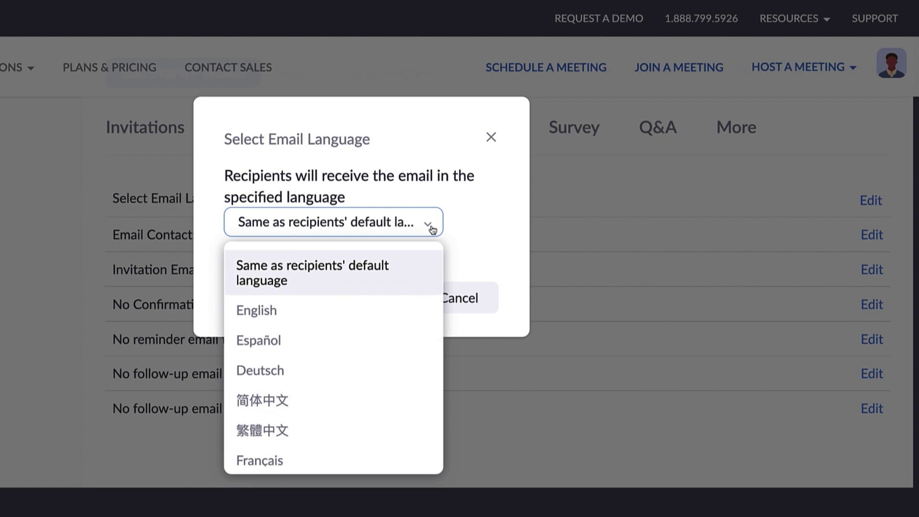
left_click(429, 263)
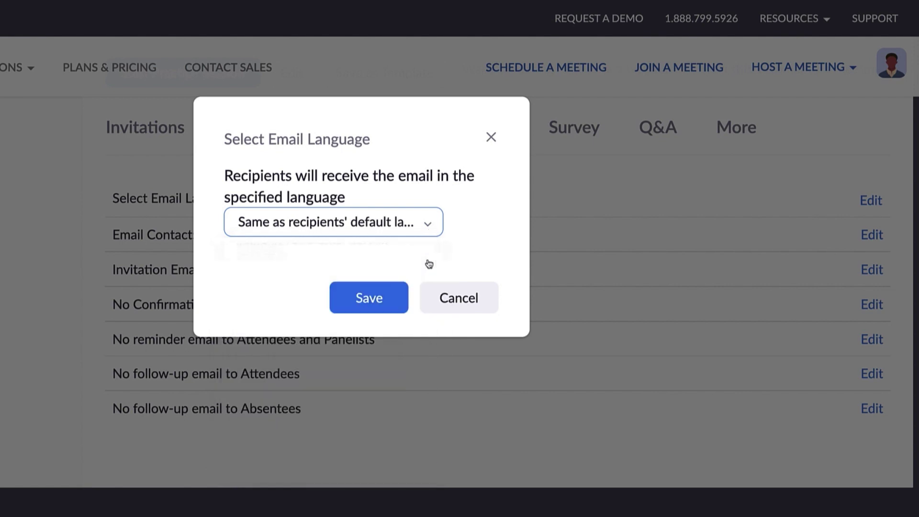
left_click(490, 147)
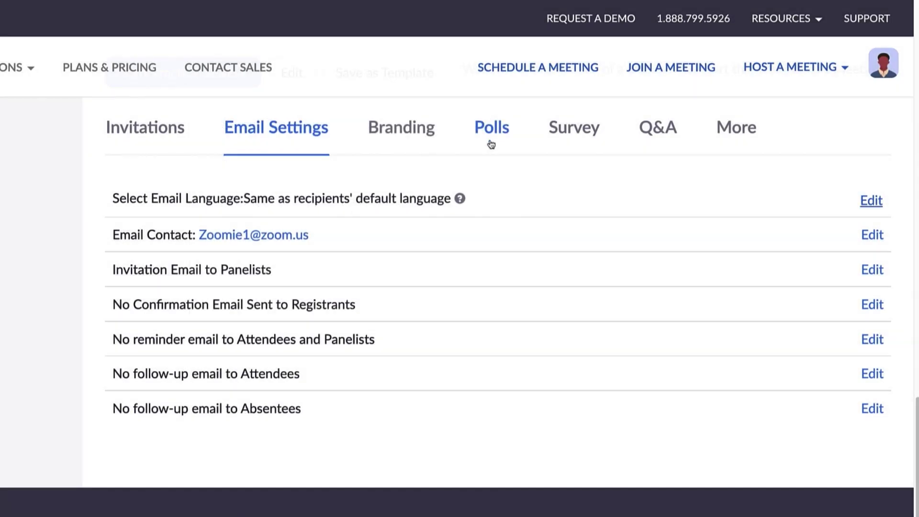
left_click(875, 236)
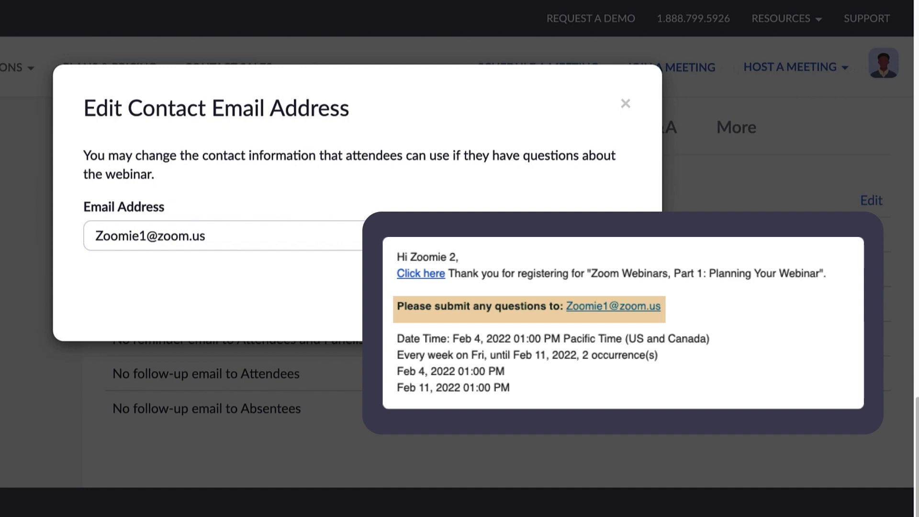
left_click(616, 306)
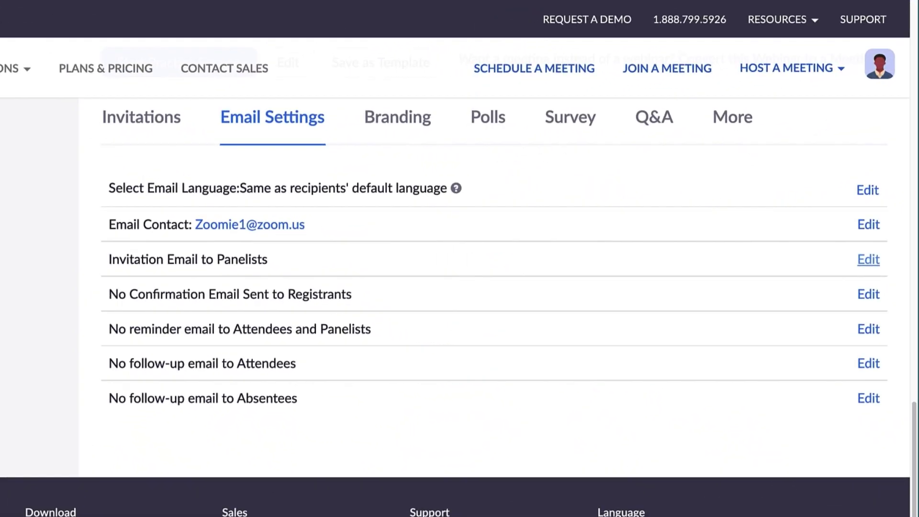
left_click(871, 266)
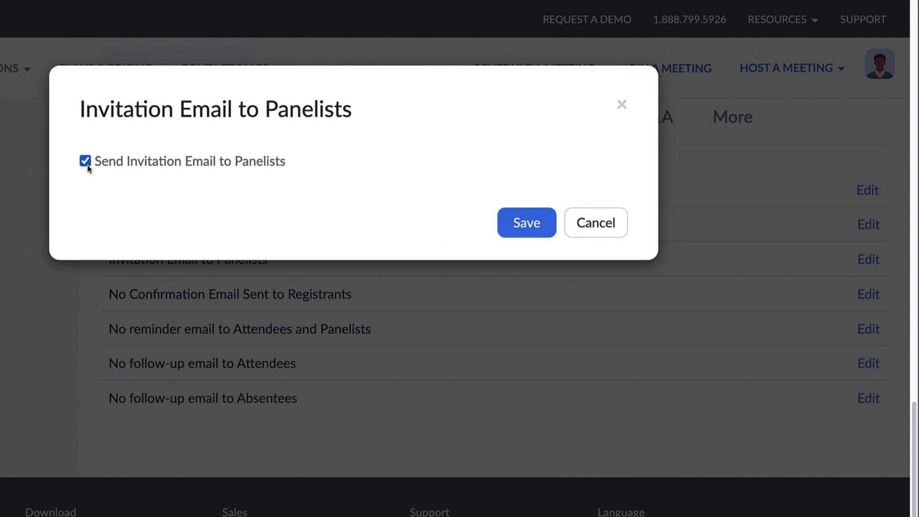
left_click(533, 237)
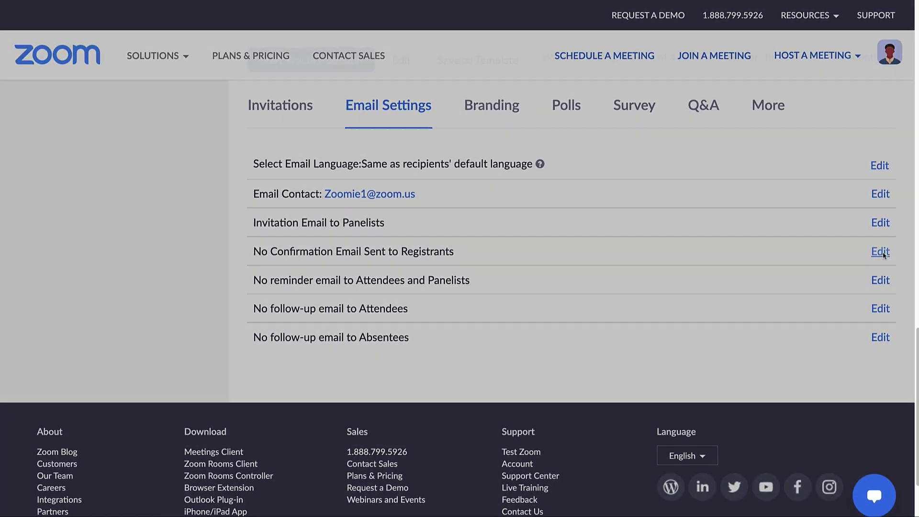
Enable Send Confirmation Email to Registrants, save, and send yourself a preview
left_click(872, 305)
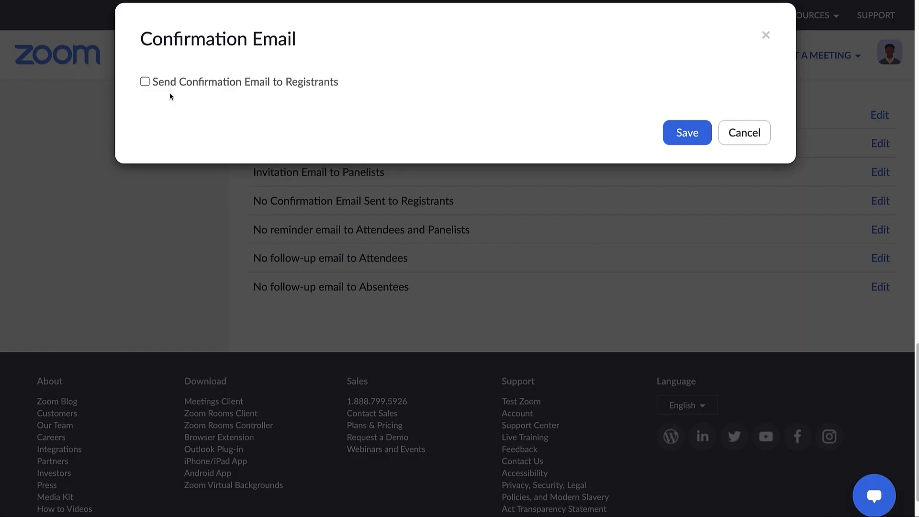
left_click(145, 82)
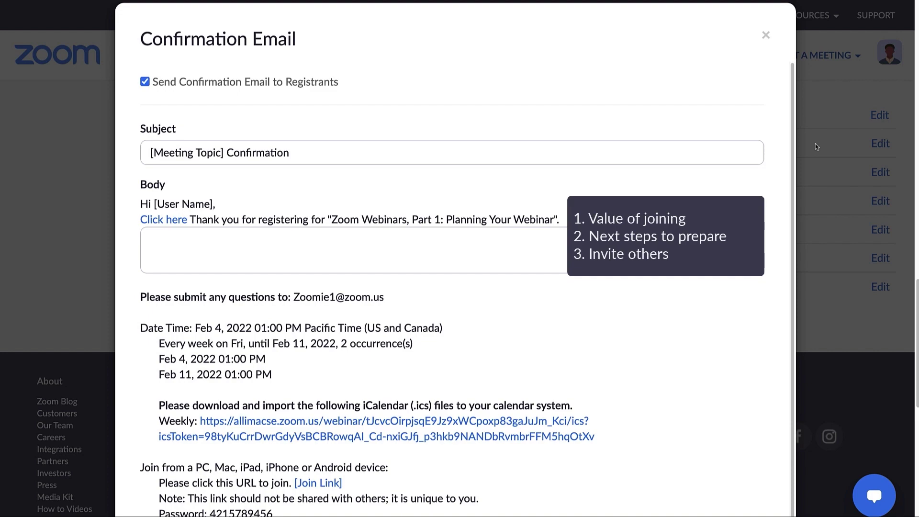
scroll(915, 295, "down", 1)
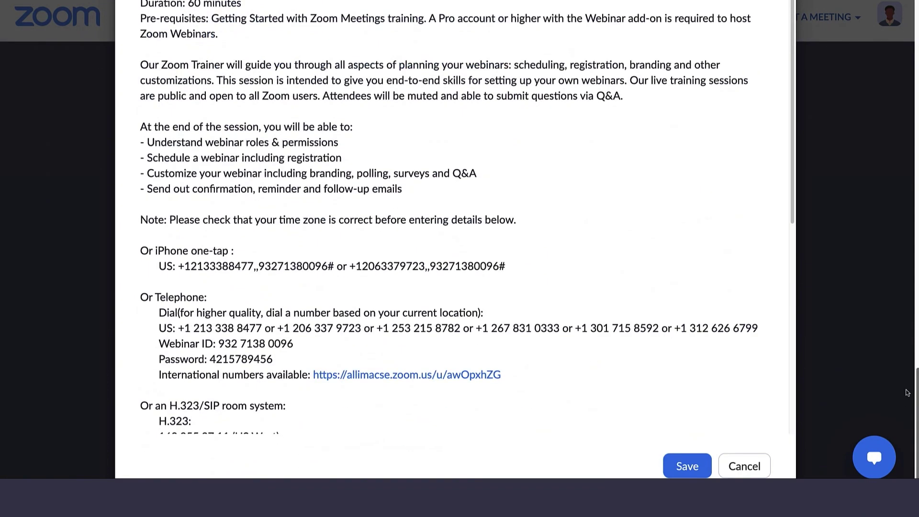
left_click(675, 473)
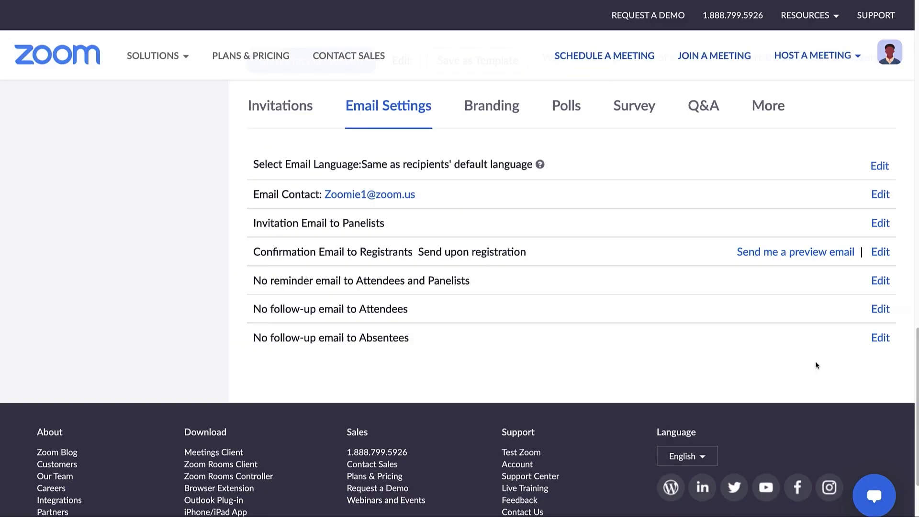
left_click(800, 255)
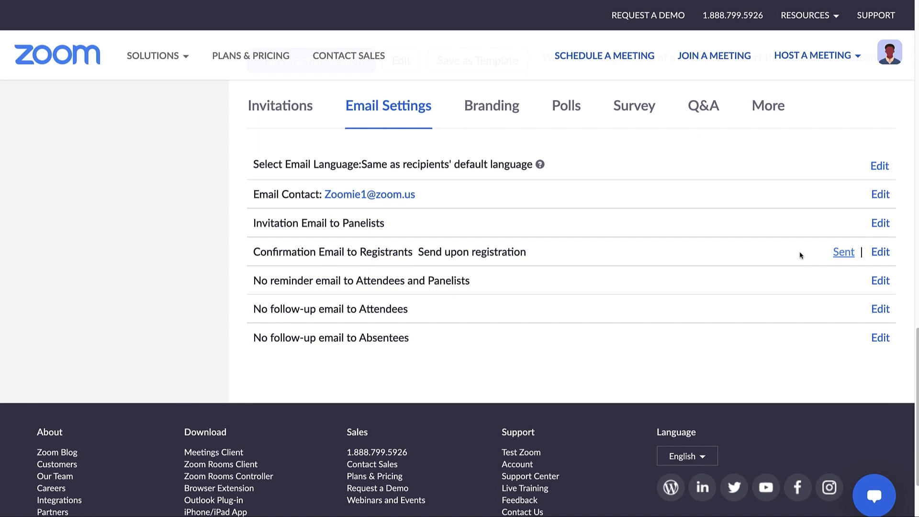
Turn on reminders 1 hour and 1 day before the webinar, save, and send yourself a preview
left_click(879, 283)
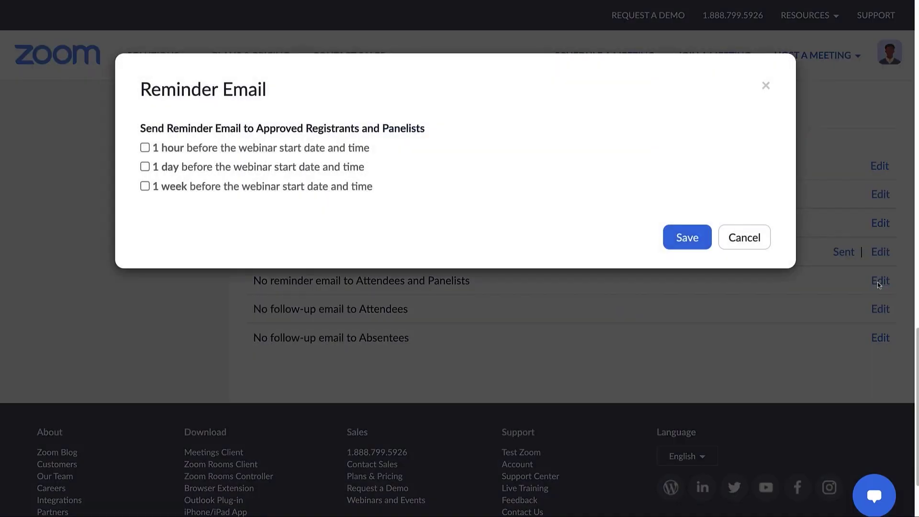
left_click(145, 148)
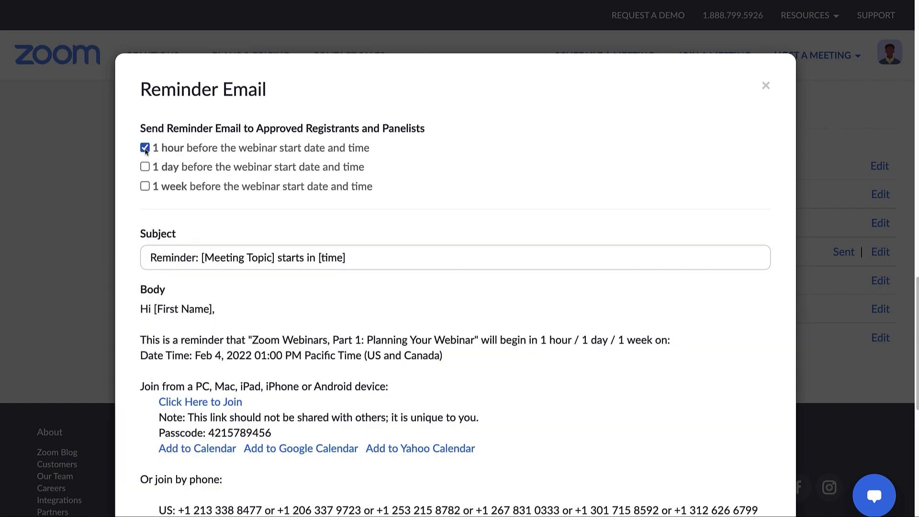
left_click(144, 148)
left_click(144, 167)
left_click(144, 166)
left_click(145, 186)
left_click(145, 186)
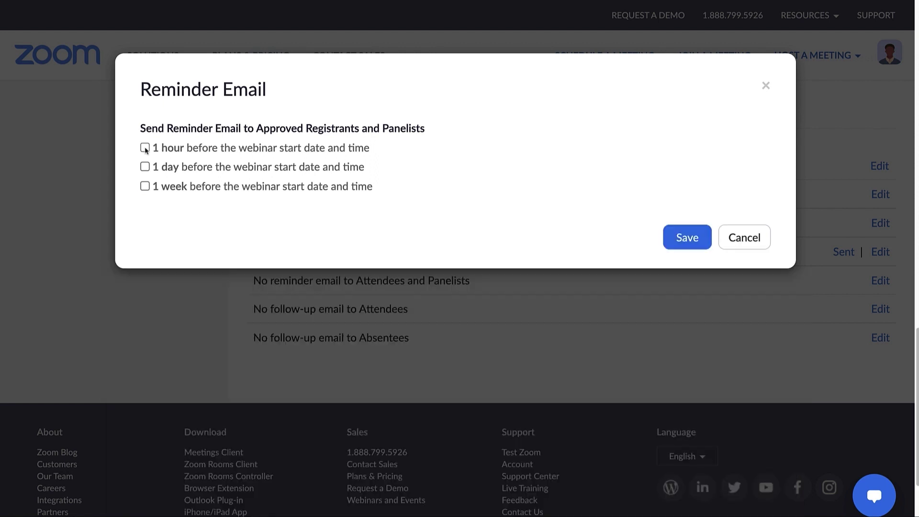
left_click(144, 148)
left_click(144, 167)
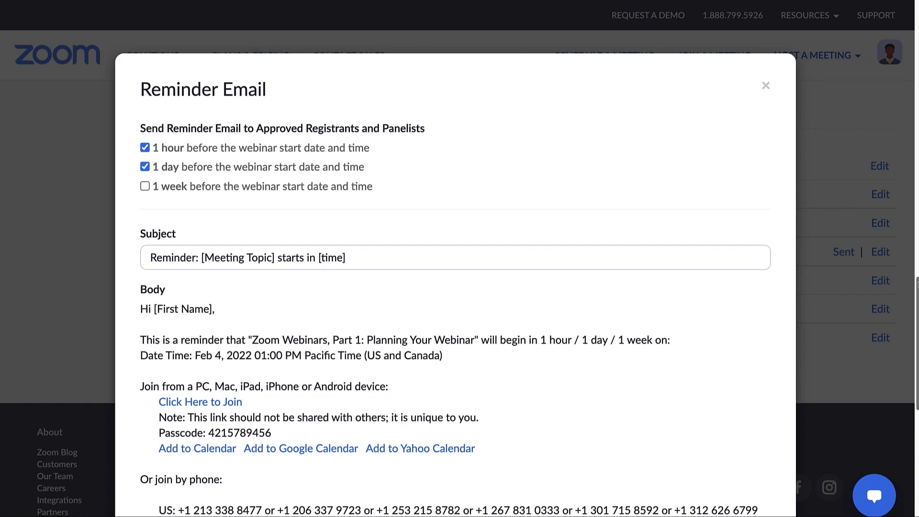
left_click_drag(916, 283, 913, 380)
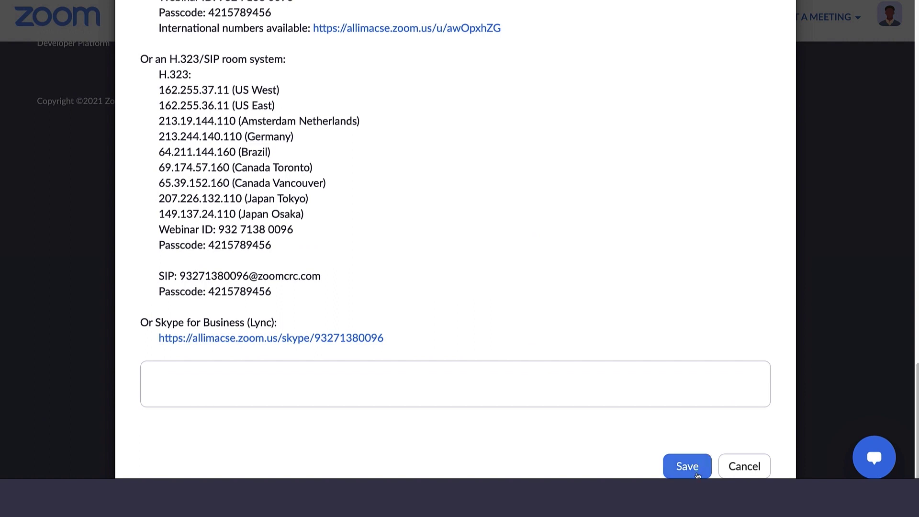
left_click(697, 473)
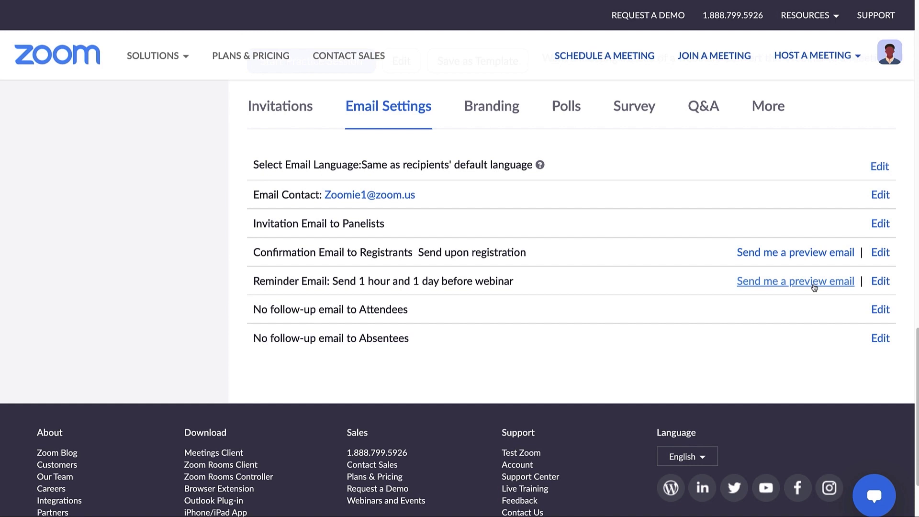
left_click(814, 282)
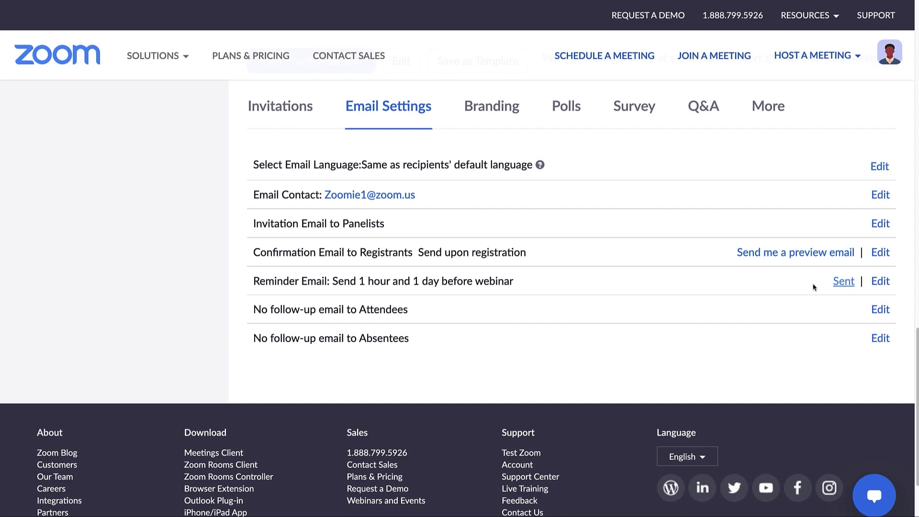
Save the attendee follow-up email with timing kept at 1 day after scheduled end date
left_click(880, 310)
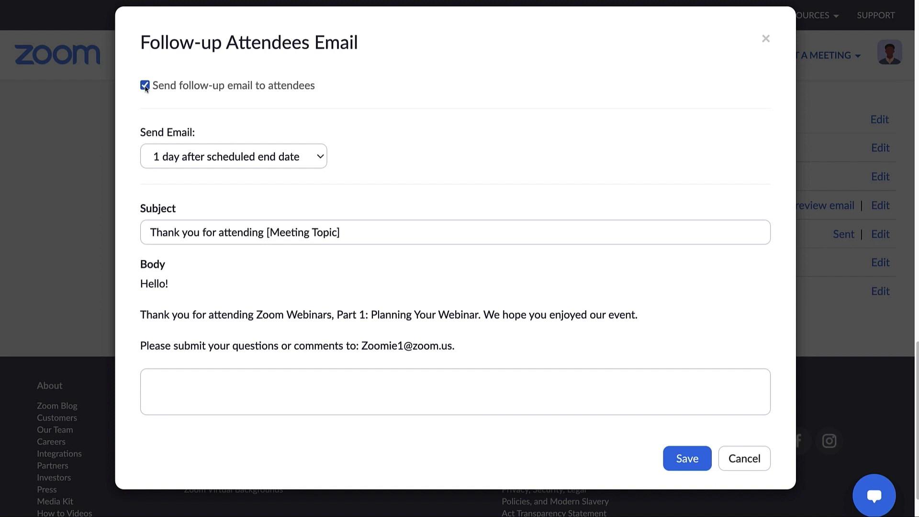
left_click(319, 158)
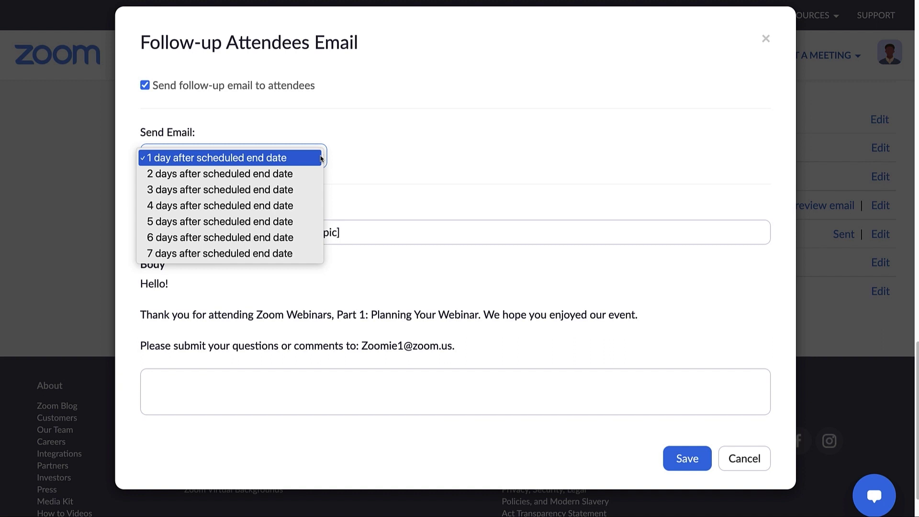
left_click(321, 158)
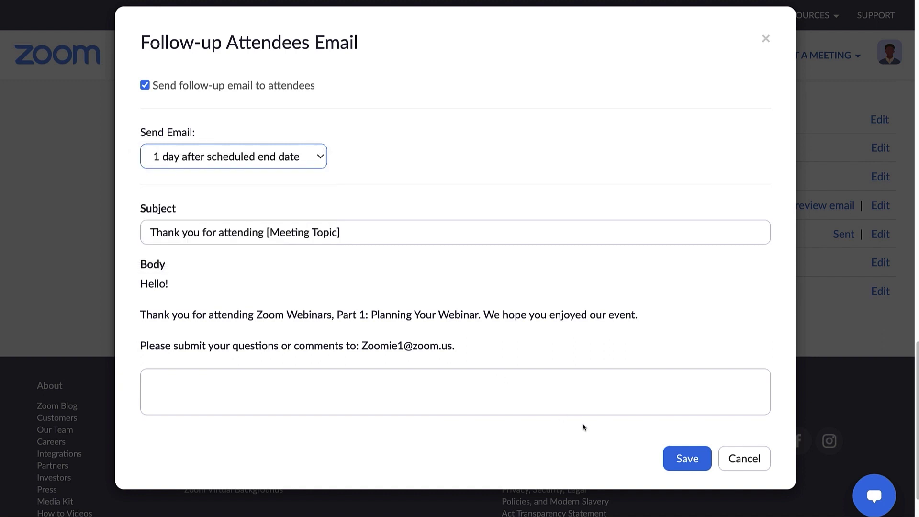
left_click(687, 460)
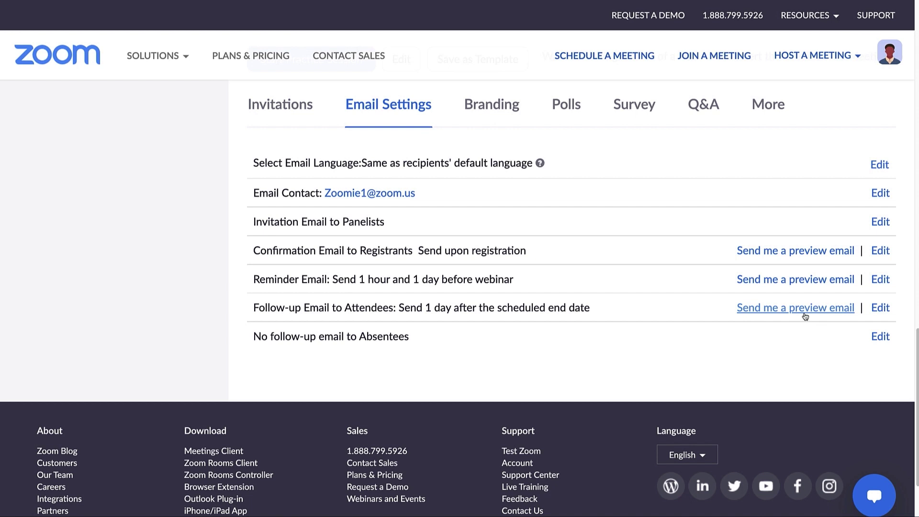
Enable the absentee follow-up email at 1 day after scheduled end date and save
left_click(880, 336)
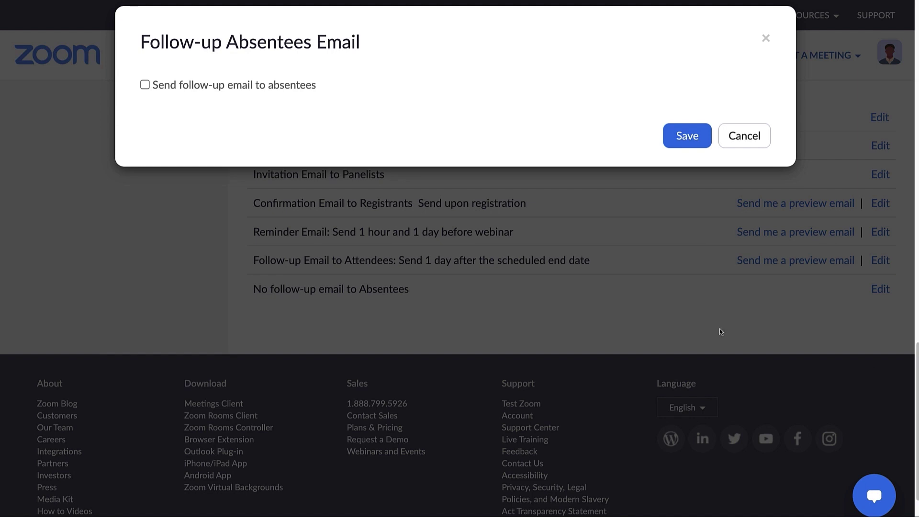
left_click(145, 85)
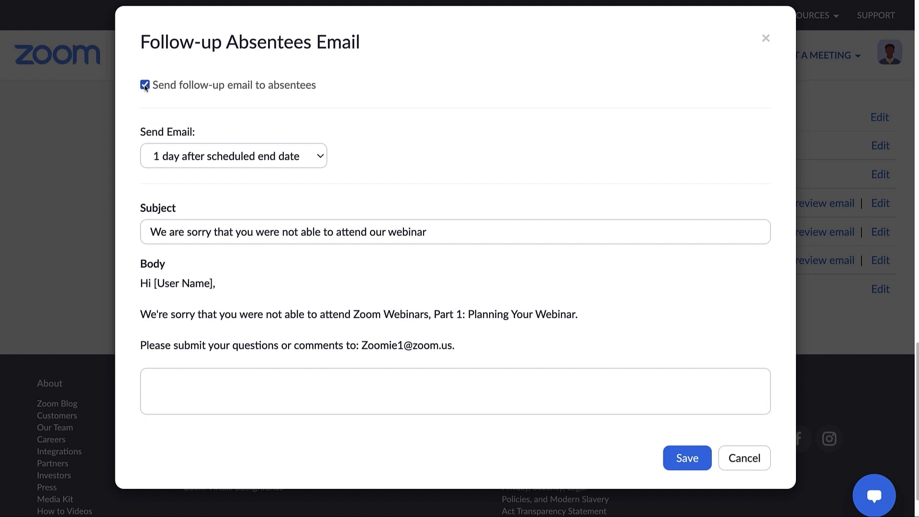
left_click(320, 158)
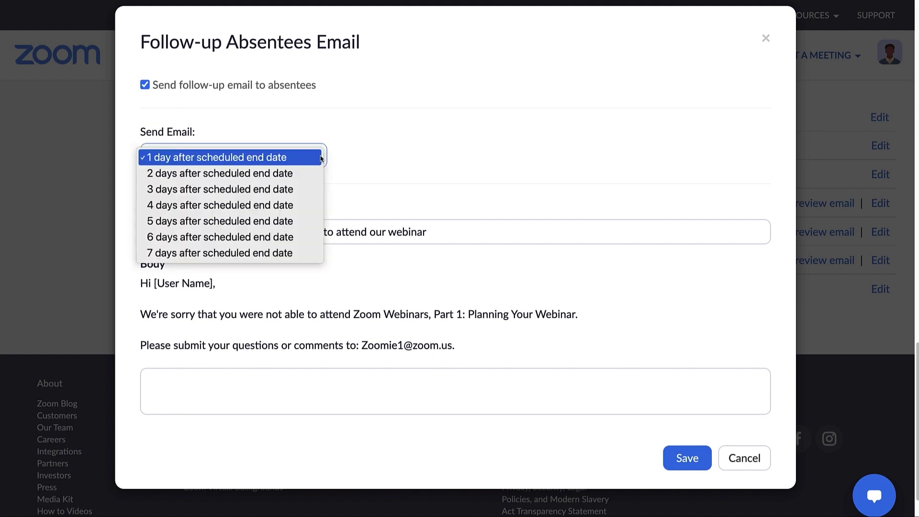
left_click(321, 159)
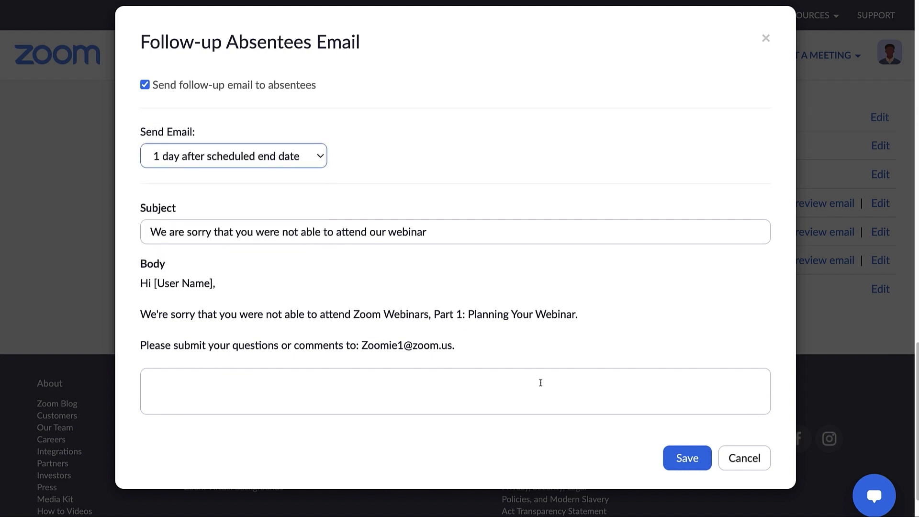
left_click(684, 458)
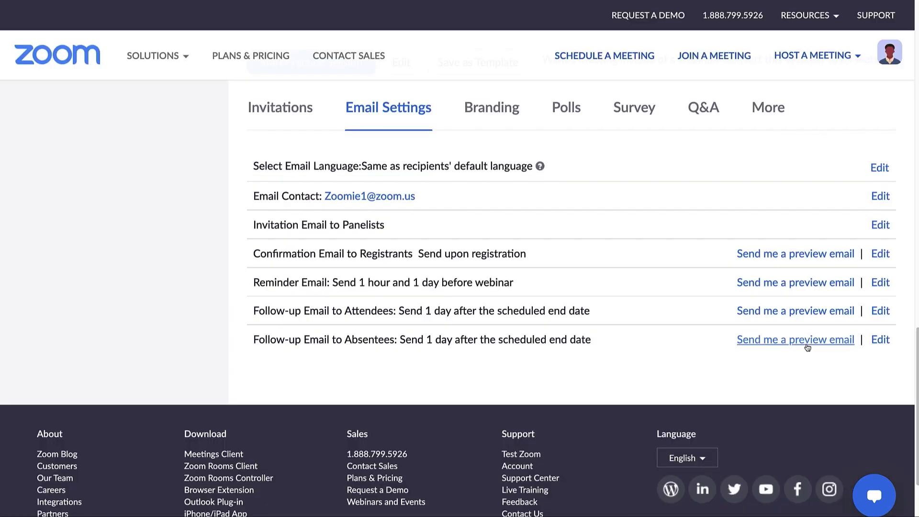